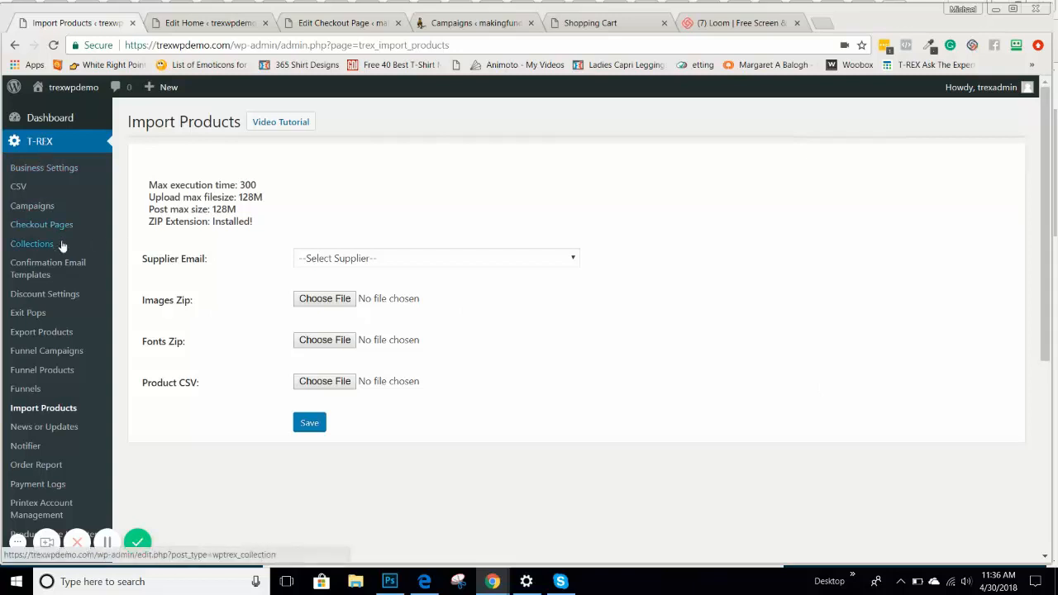
Step: Open the T-REX Export Products page and bring up the list of products available for export
scroll(64, 269, down, 1)
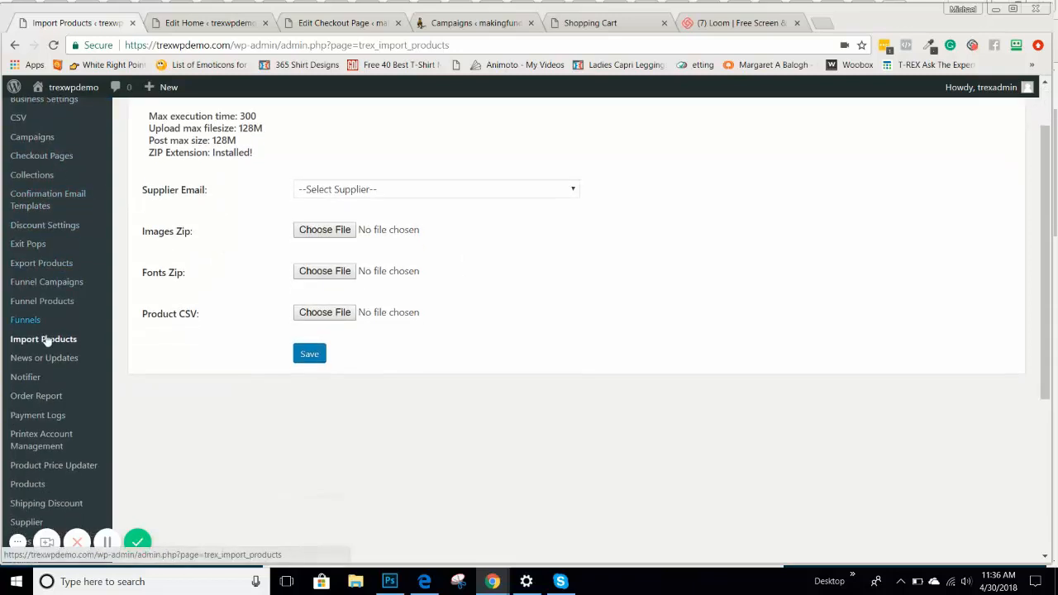
click(51, 265)
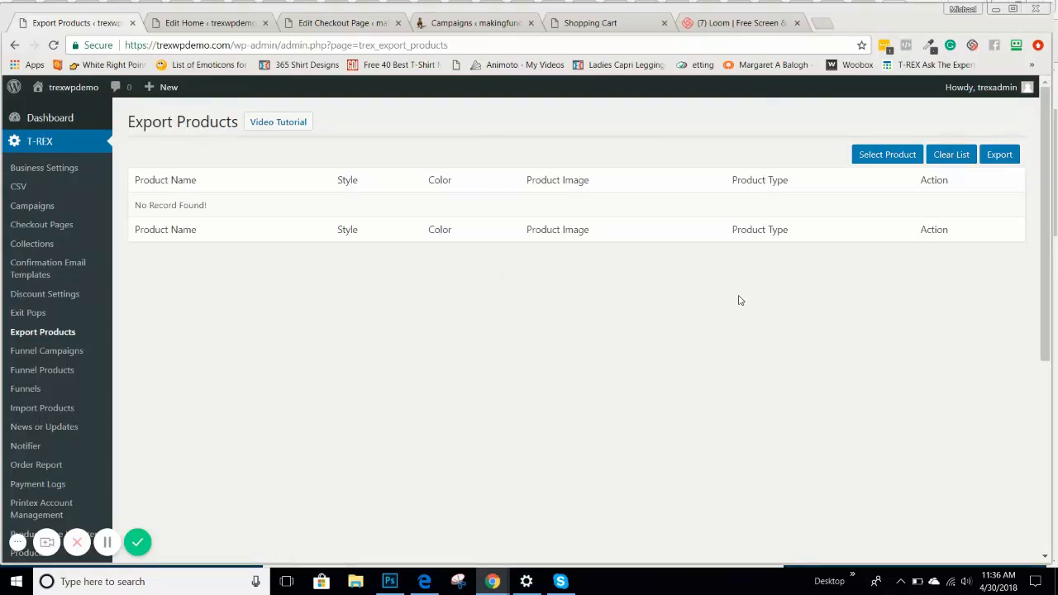
click(880, 160)
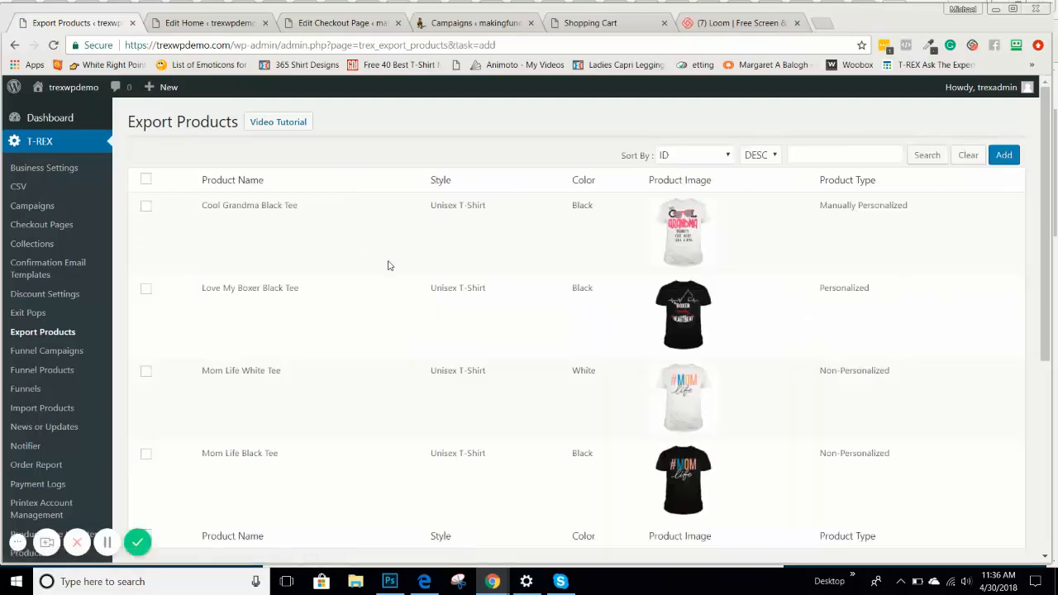
scroll(388, 265, down, 10)
scroll(404, 295, up, 10)
click(809, 152)
scroll(862, 248, down, 3)
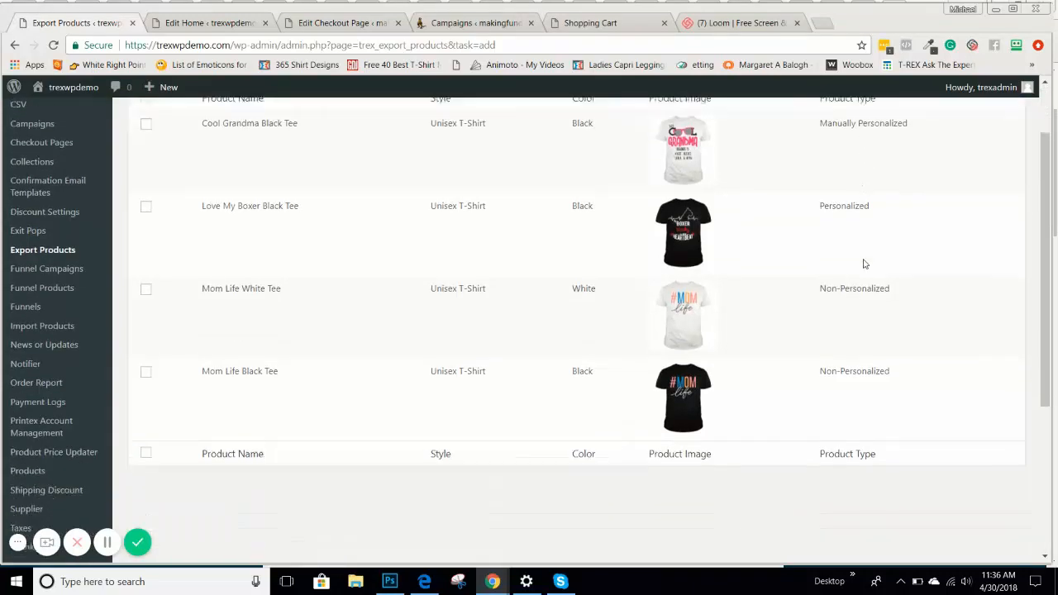
scroll(940, 312, up, 3)
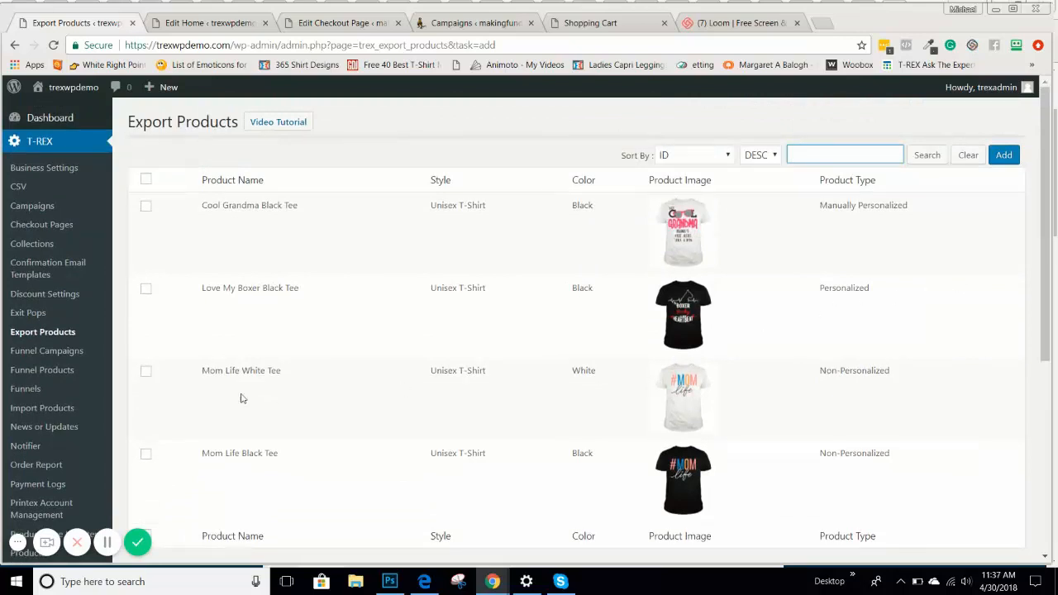
Step: Mark the Mom Life White Tee and the Mom Life Black Tee for export
click(145, 371)
click(150, 458)
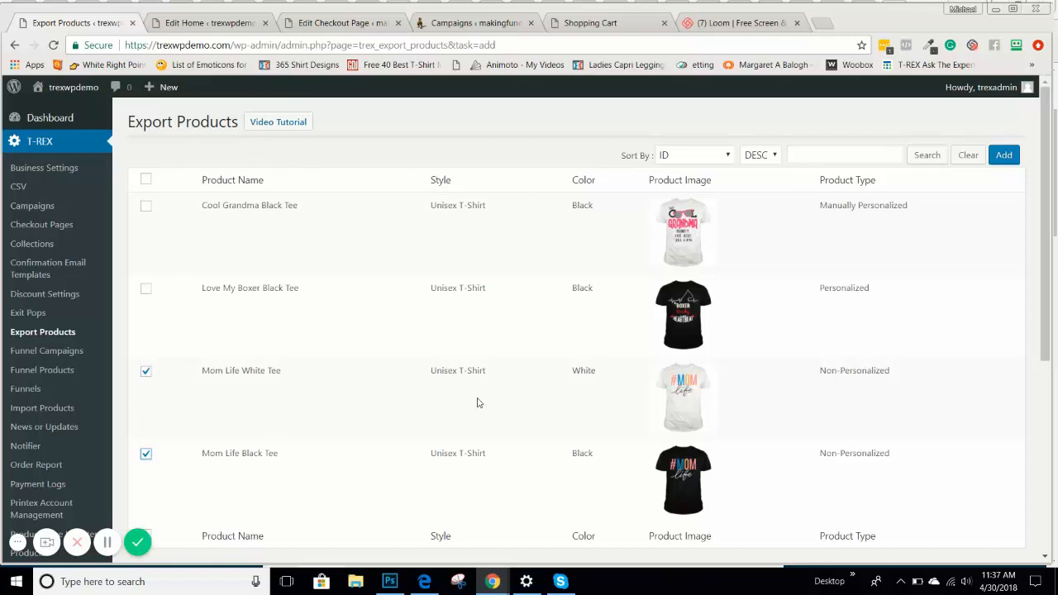
Step: Select all listed products at once, and deselect the Cool Grandma Black Tee and the Love My Boxer Black Tee
click(145, 179)
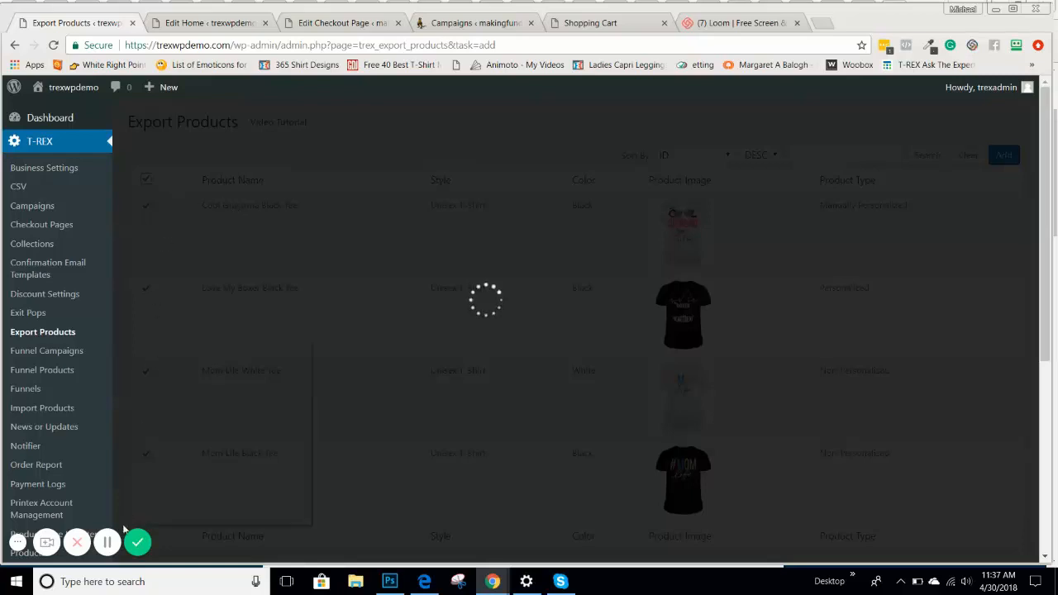
right_click(124, 341)
click(415, 146)
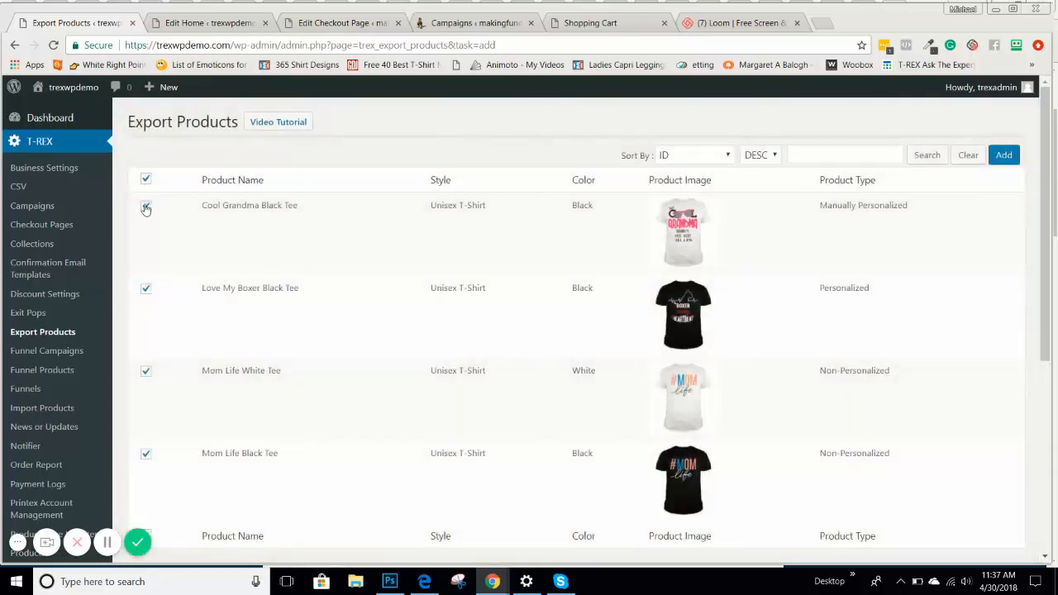
click(146, 207)
click(146, 289)
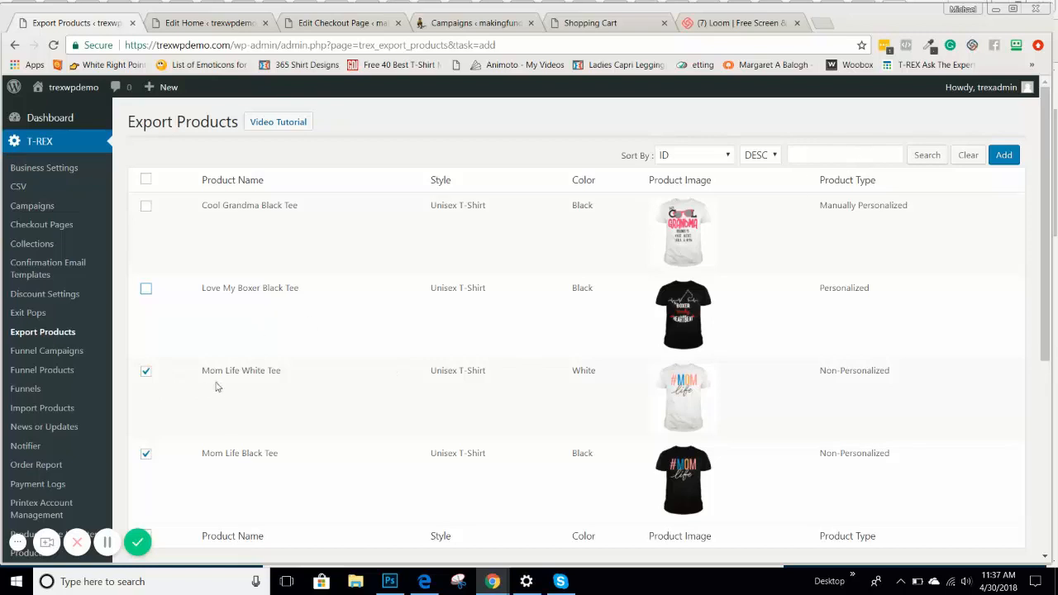
Step: Add the marked Mom Life products to the export list and export them
click(1007, 163)
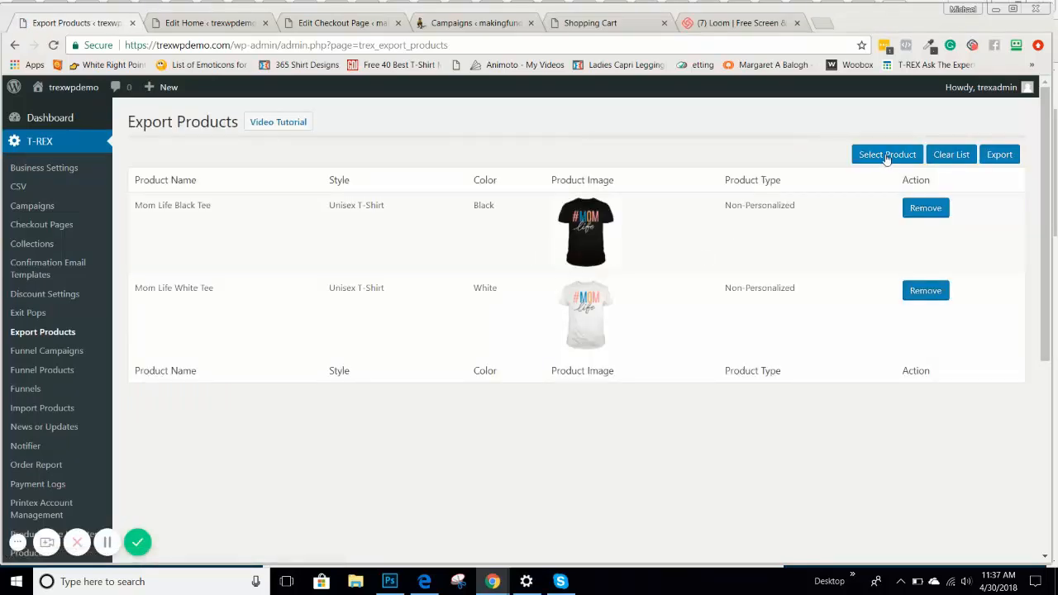
click(1002, 157)
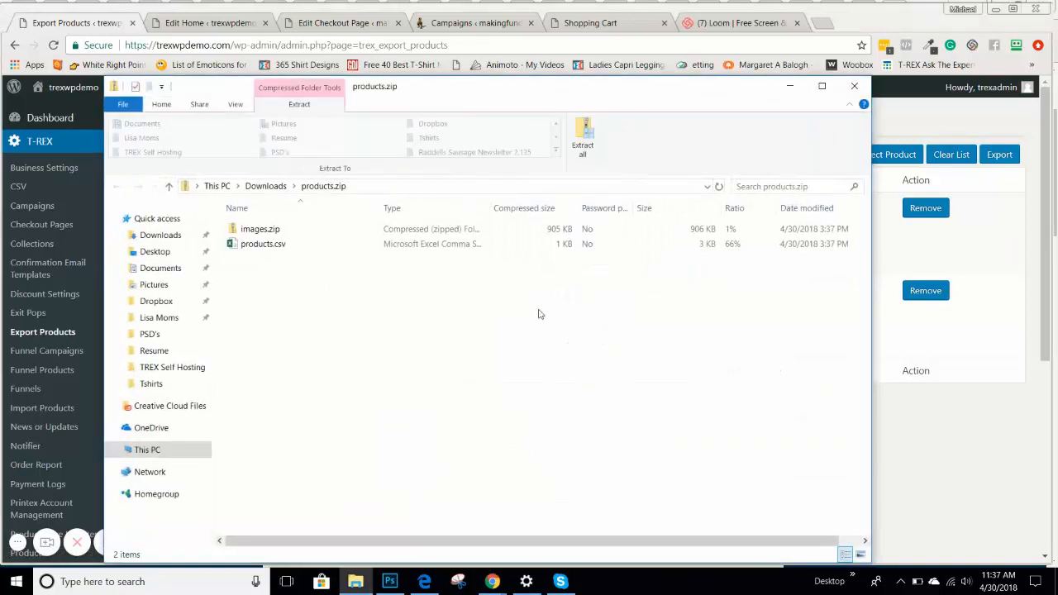
Step: Rename the exported products.zip in the Downloads folder as Mom life 1 and check the archive's contents
click(170, 187)
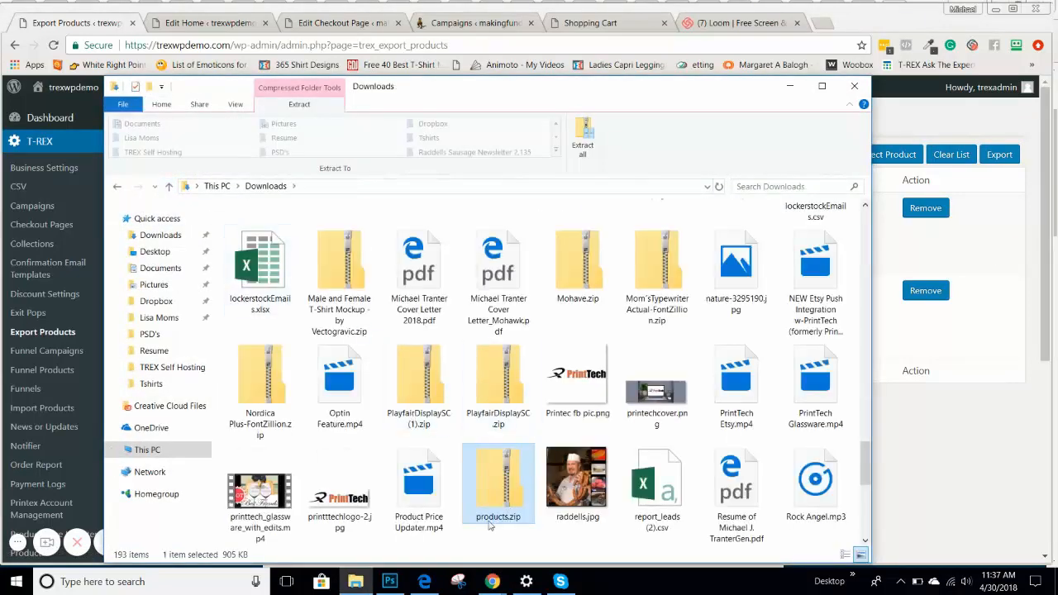
click(493, 519)
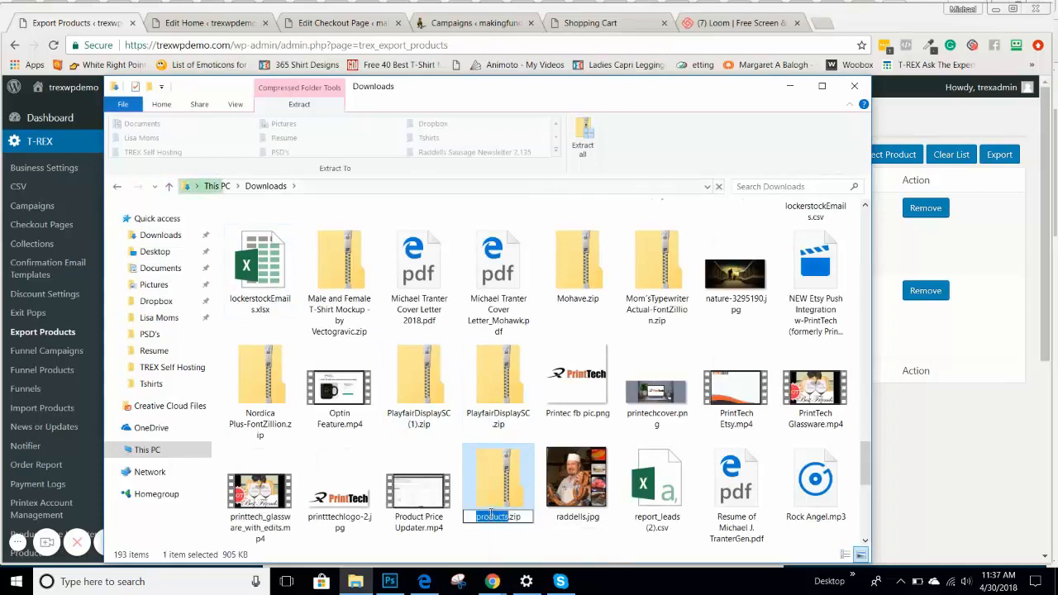
text(Mom live)
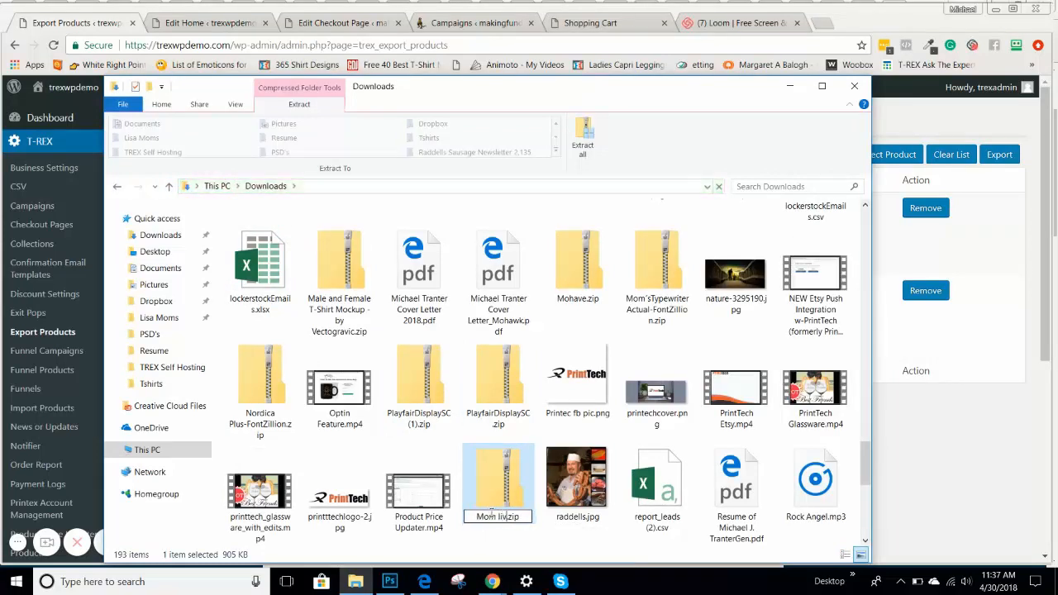
key(BackSpace)
key(BackSpace)
text(fe 1)
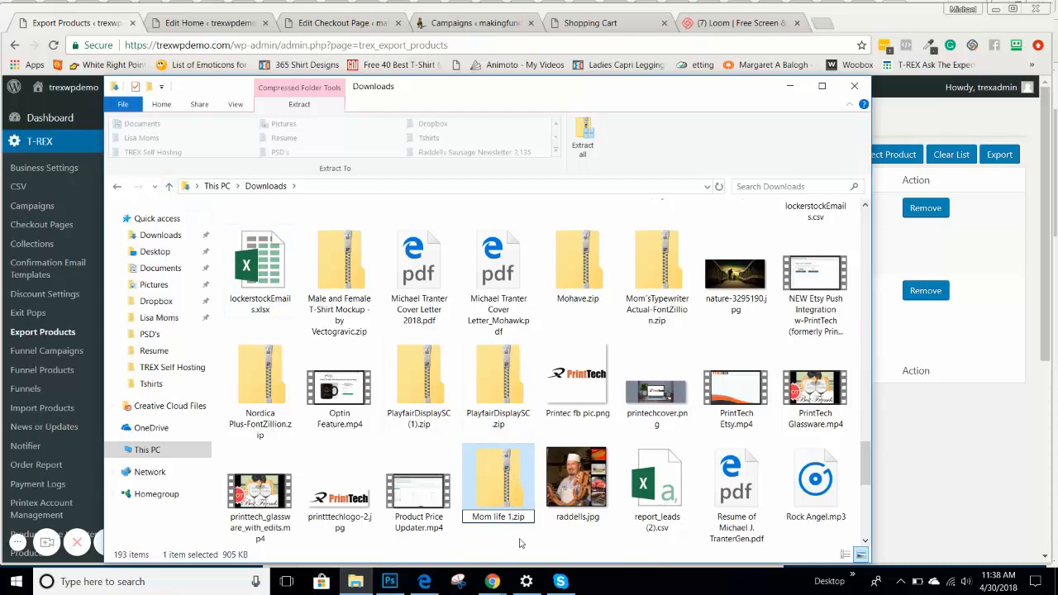
click(511, 493)
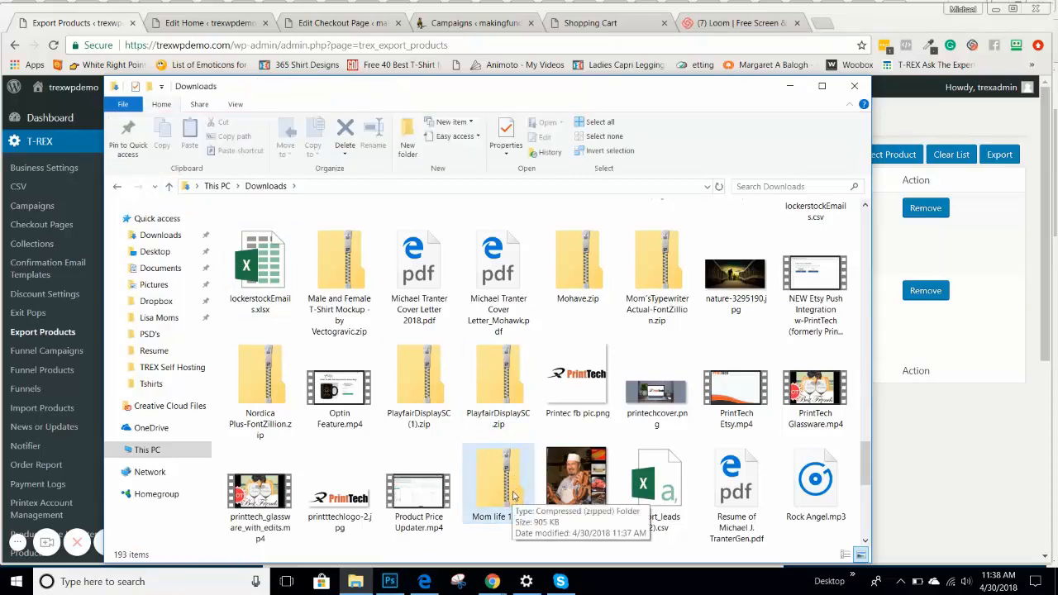
double_click(511, 493)
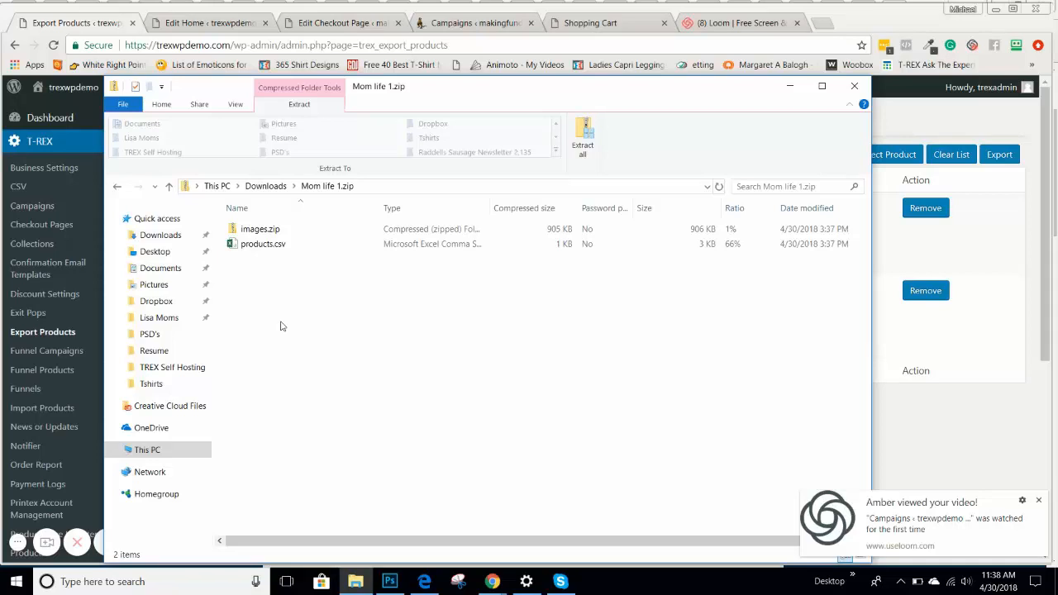
click(855, 86)
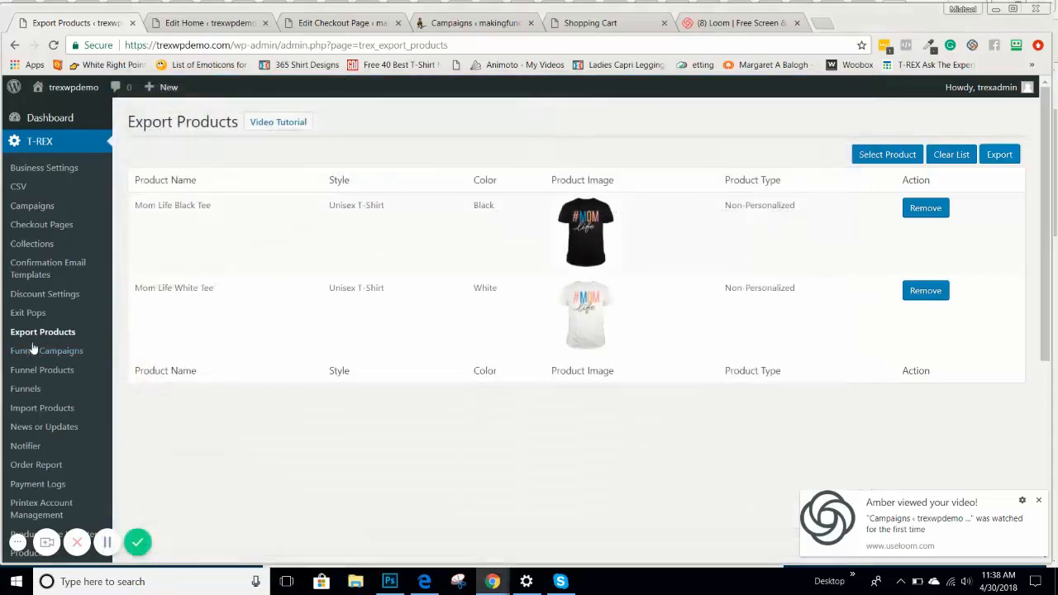
Step: Open the Import Products page and set the supplier to PrintTech
click(83, 406)
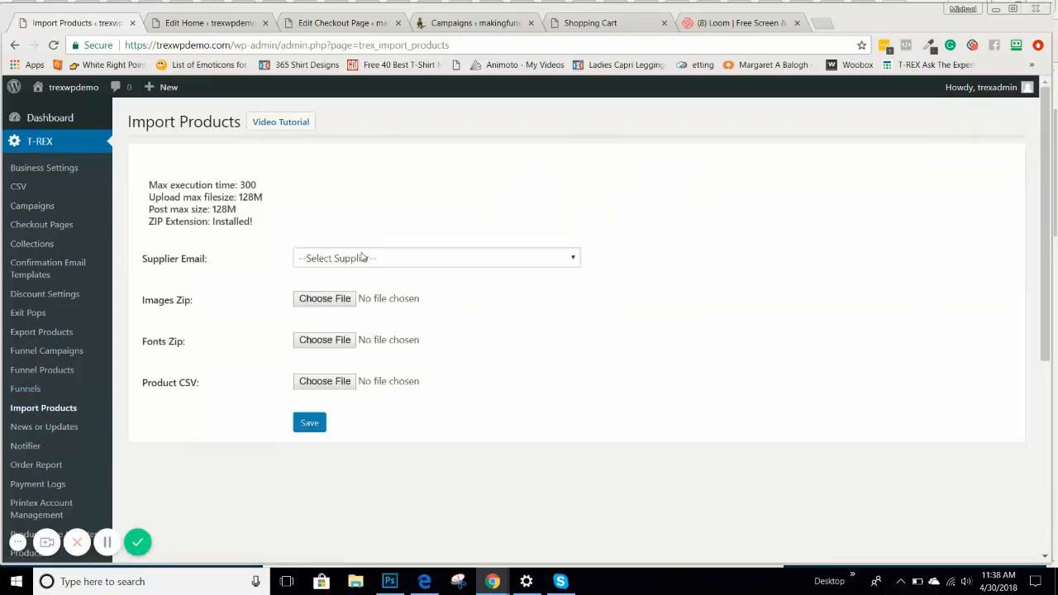
click(363, 257)
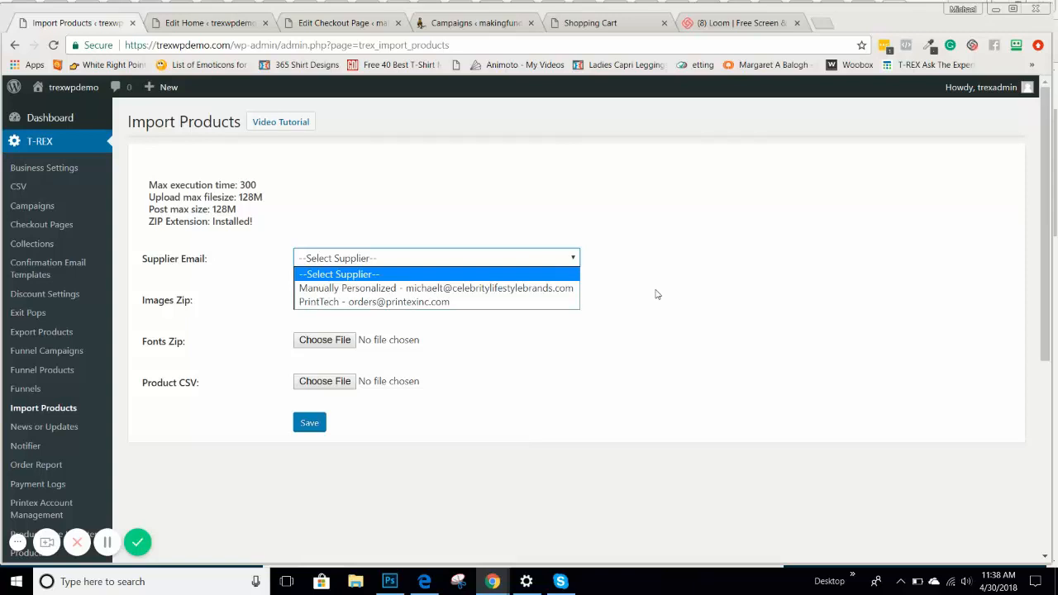
click(447, 303)
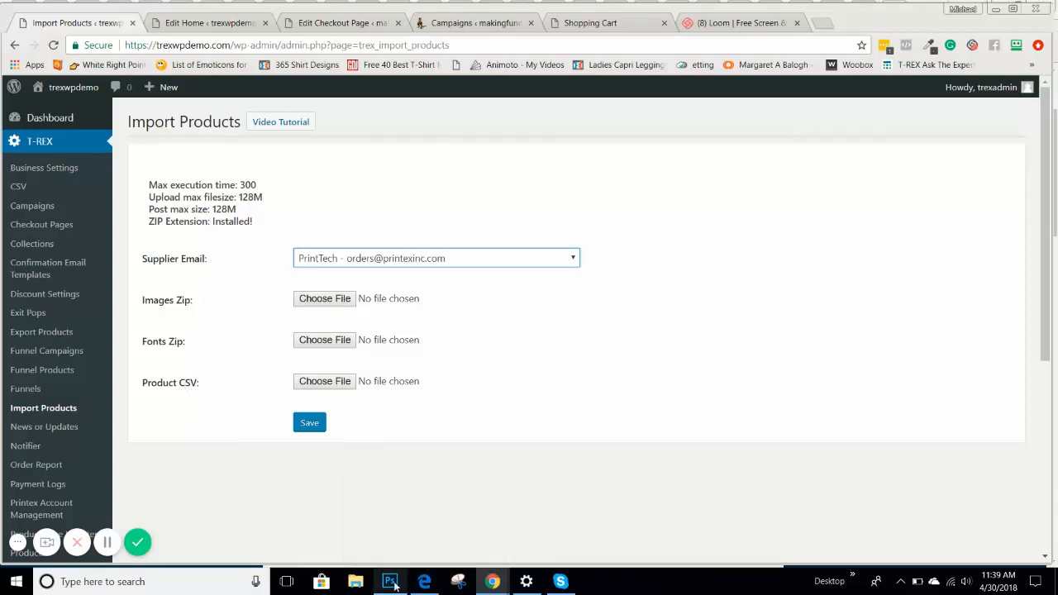
Step: Extract mom life.zip in the TREX Self Hosting folder to the default destination, and close the file window
click(357, 583)
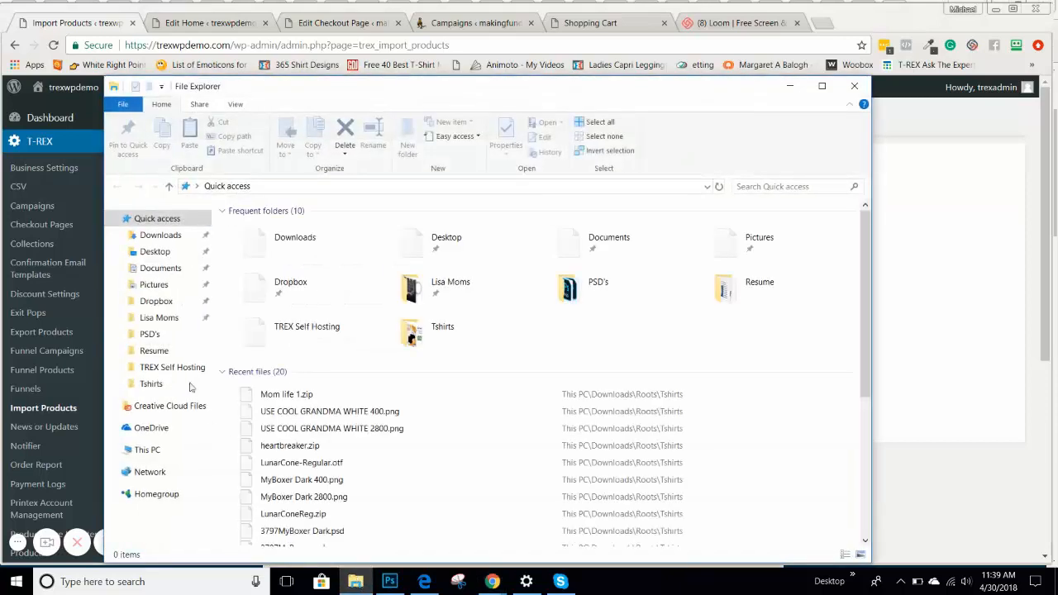
click(170, 371)
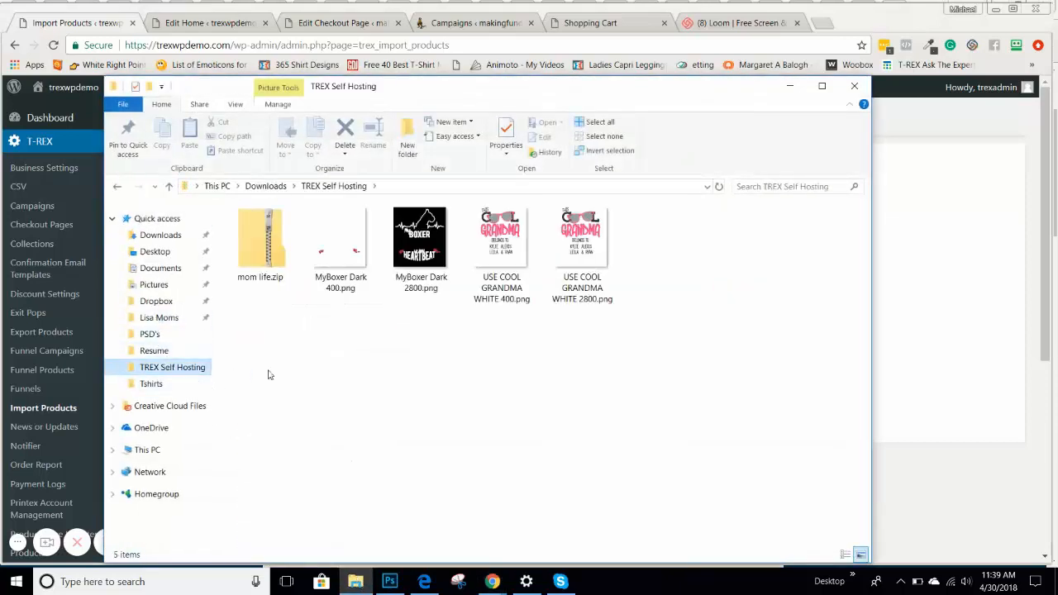
click(271, 257)
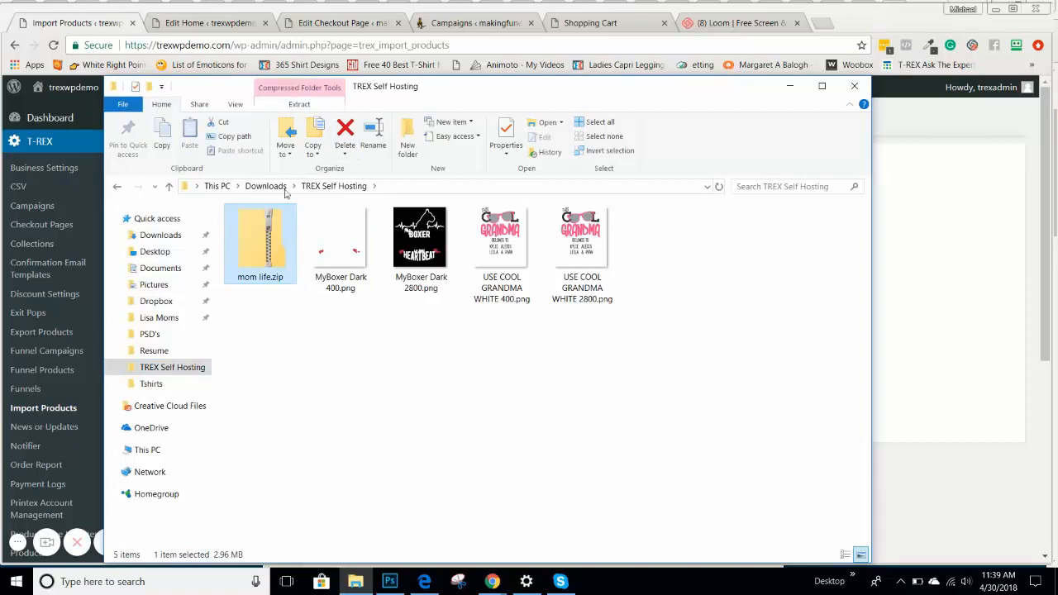
click(299, 104)
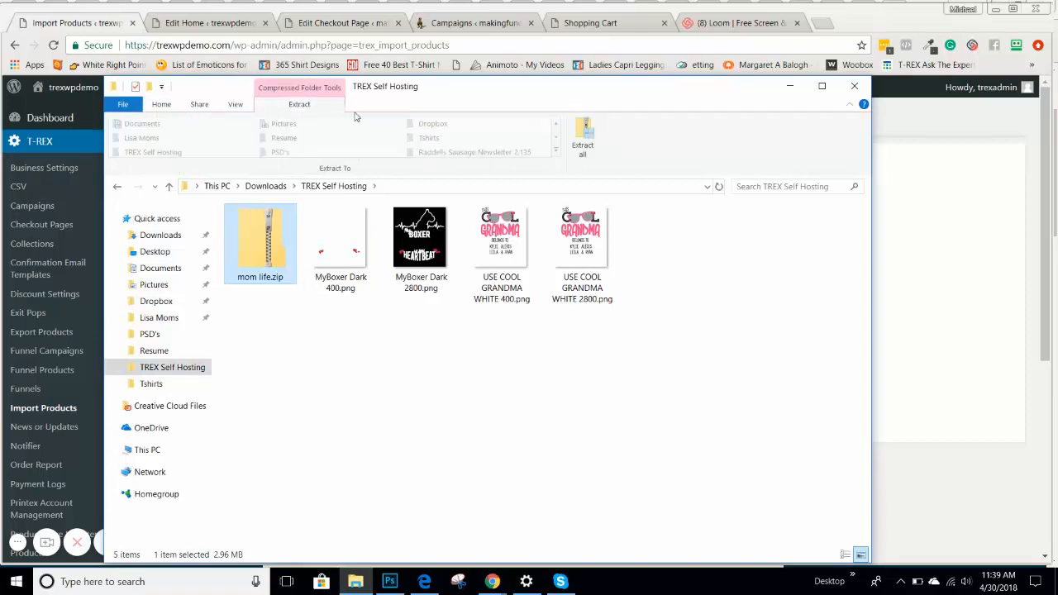
click(584, 146)
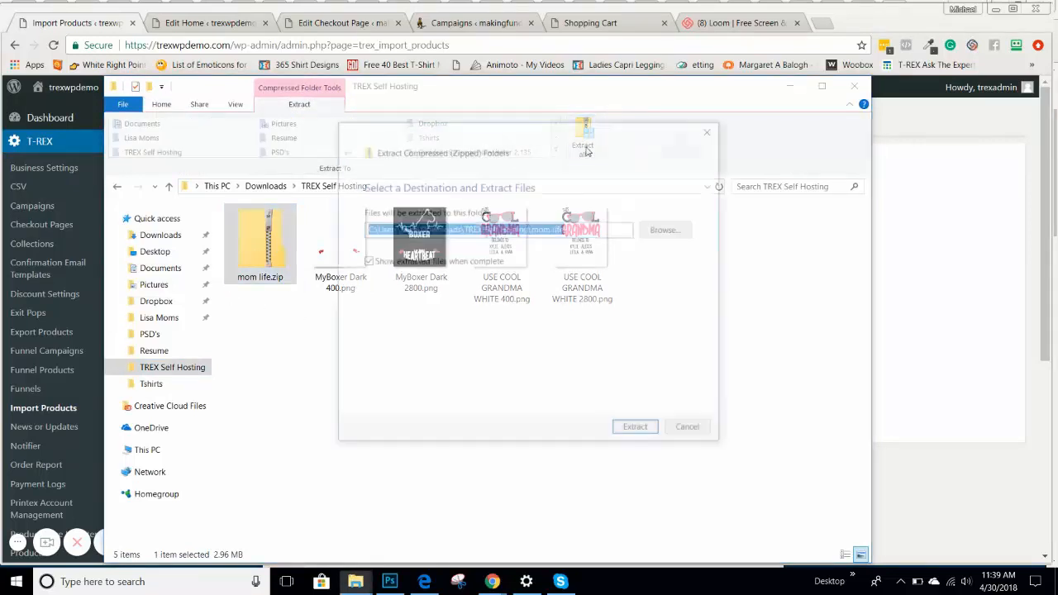
click(641, 435)
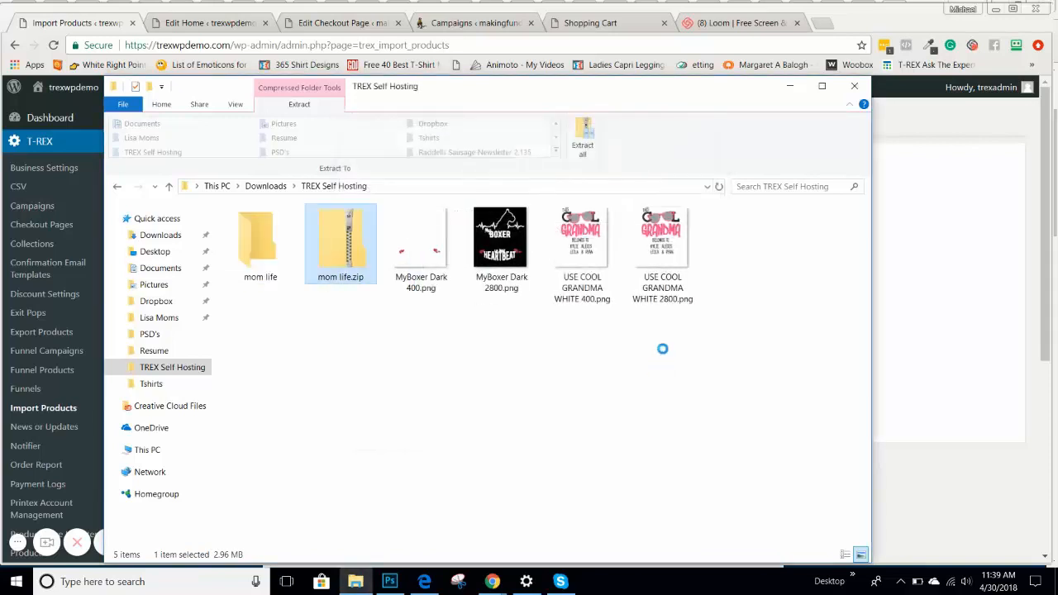
click(874, 9)
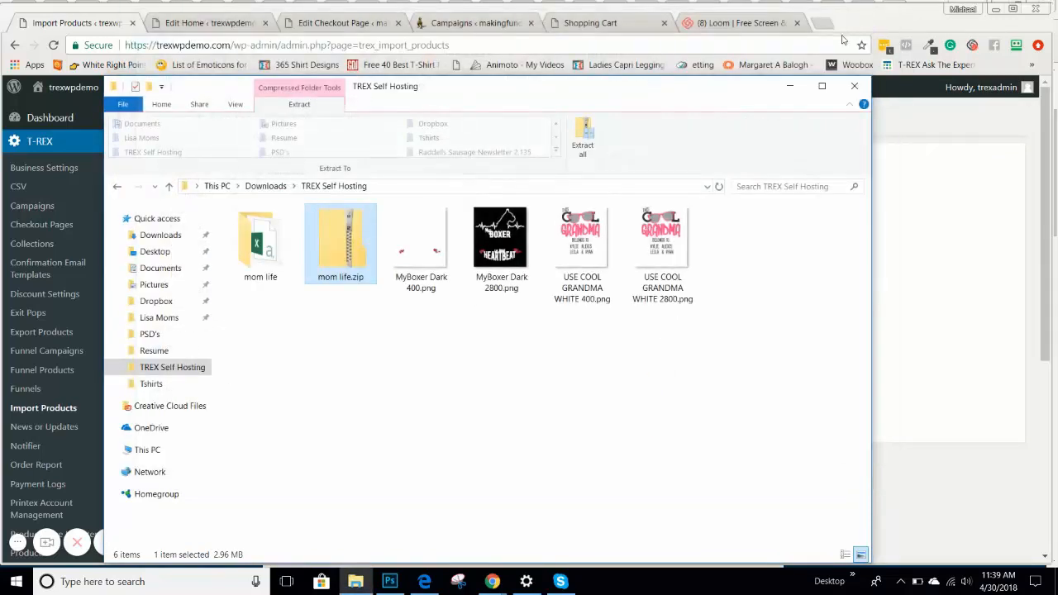
click(854, 86)
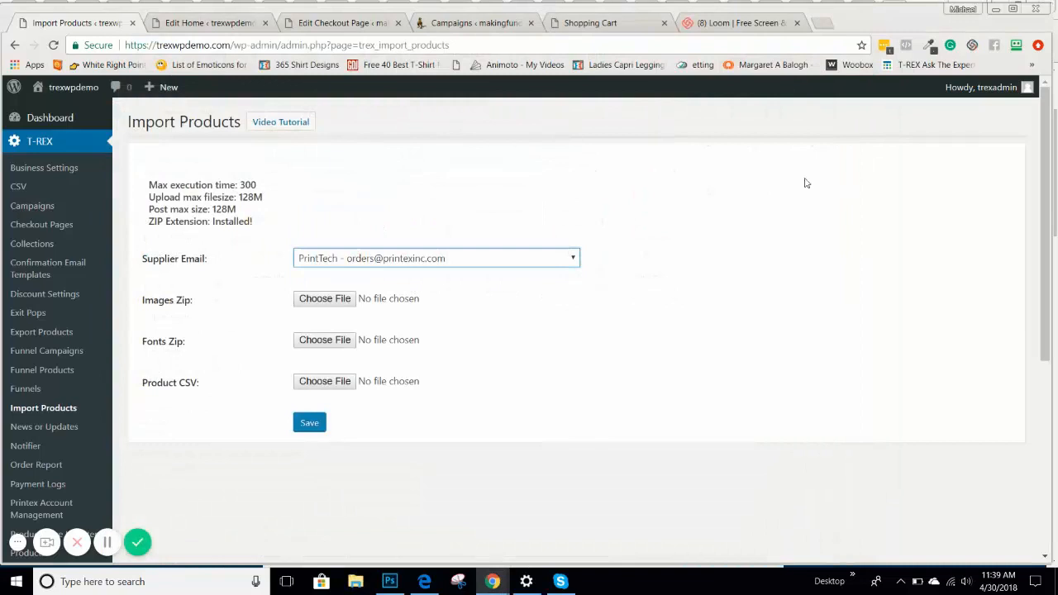
click(339, 303)
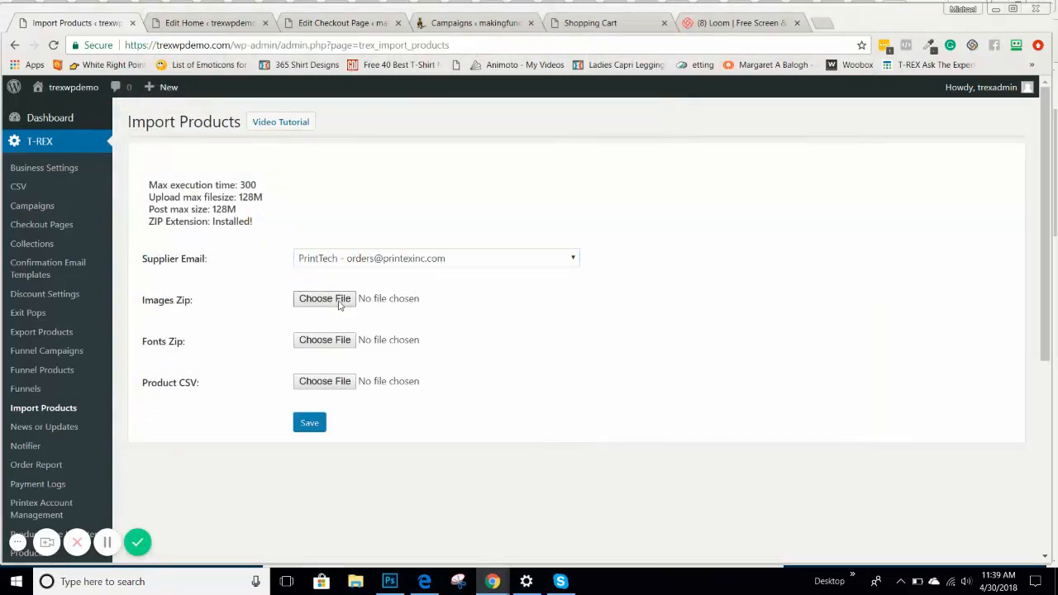
double_click(184, 124)
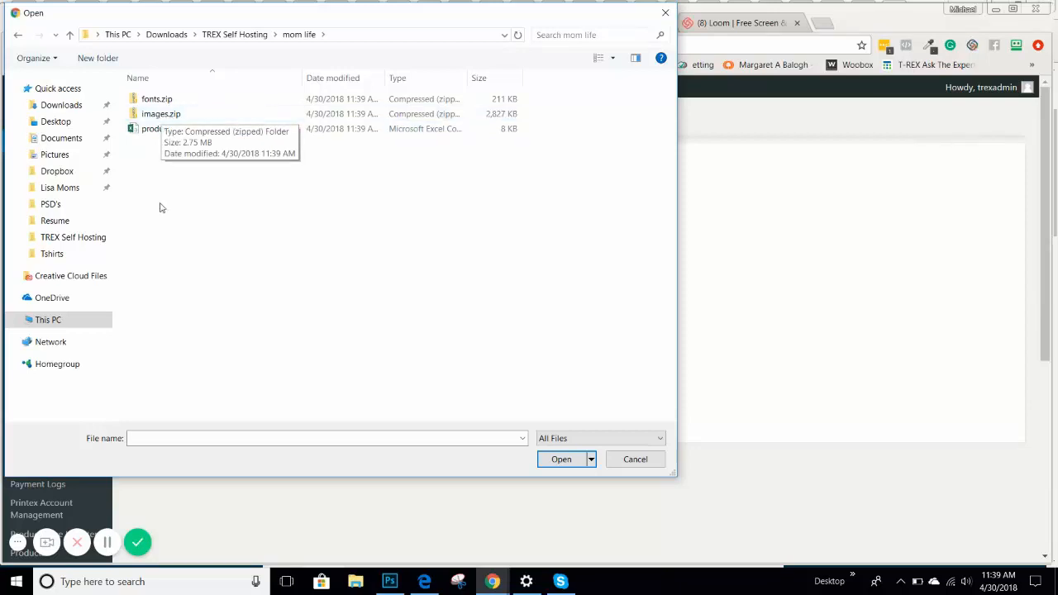
click(613, 460)
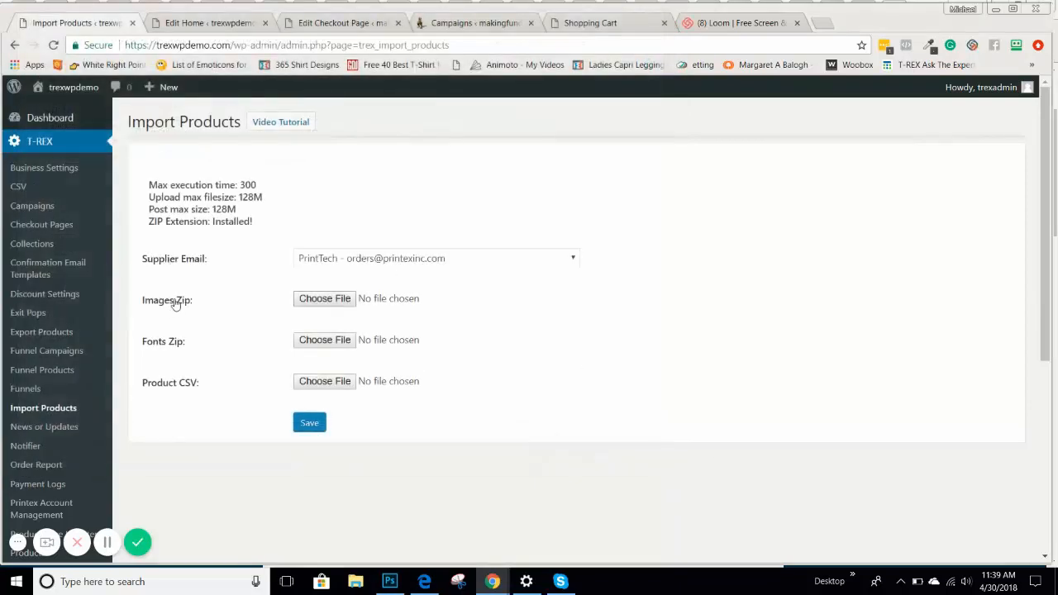
Step: Choose images.zip from the extracted mom life folder as the Images Zip
click(306, 302)
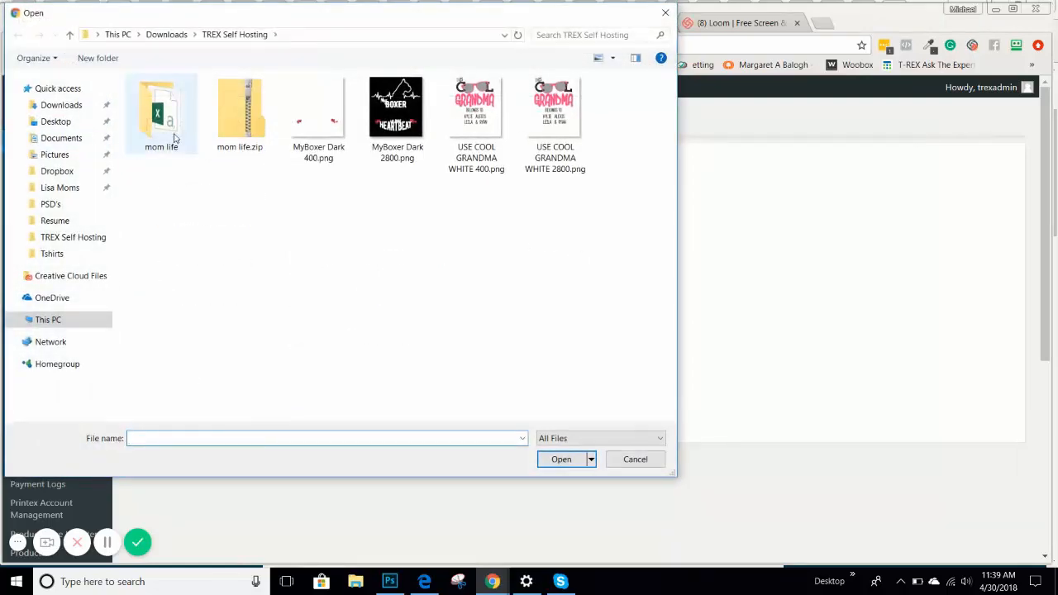
double_click(171, 129)
double_click(163, 111)
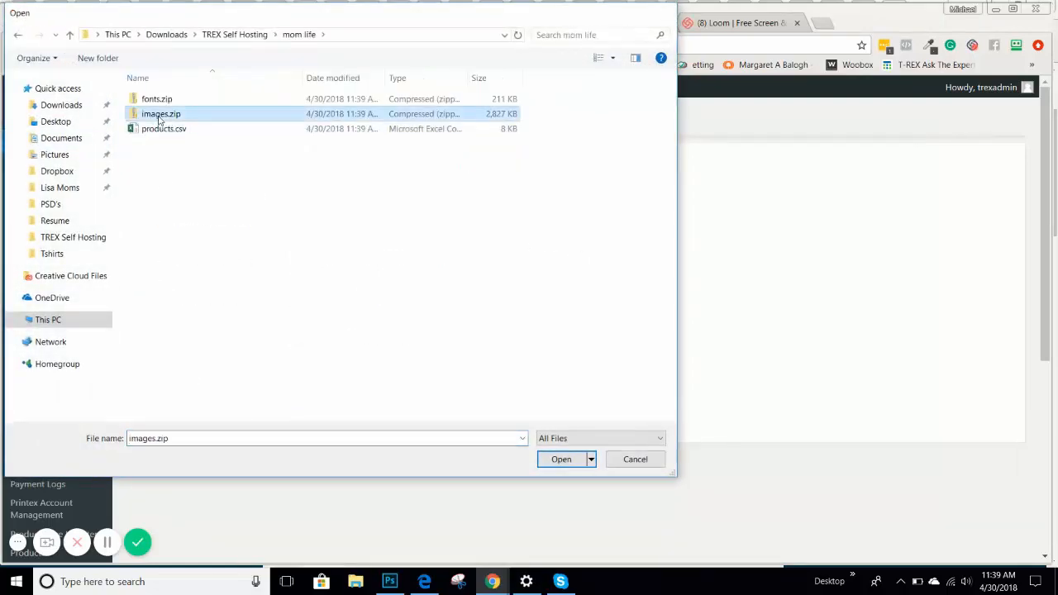
Step: Choose fonts.zip as the Fonts Zip and products.csv as the Product CSV, and save the product import
click(316, 344)
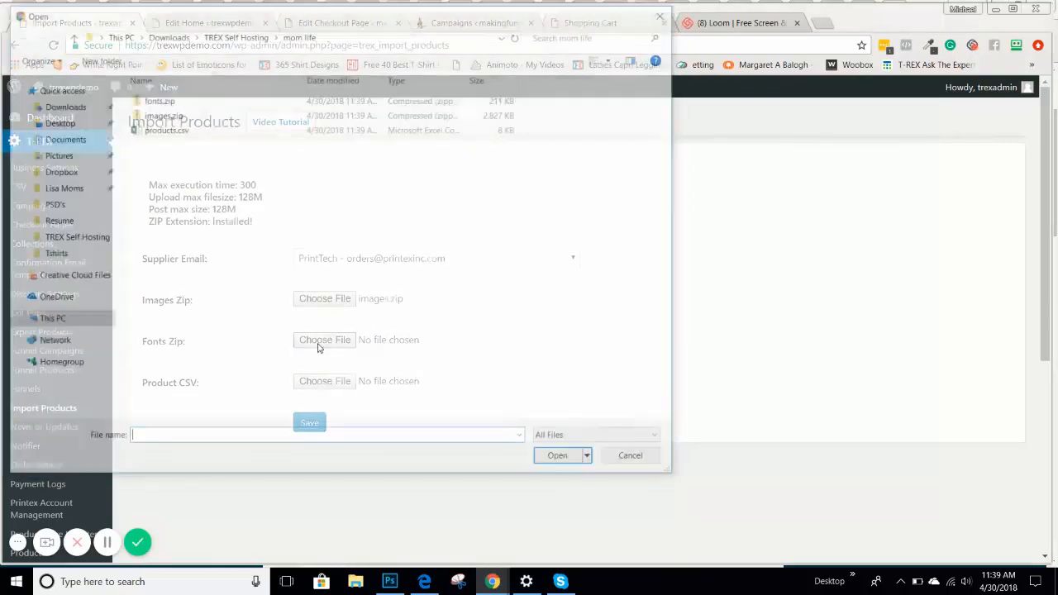
double_click(157, 100)
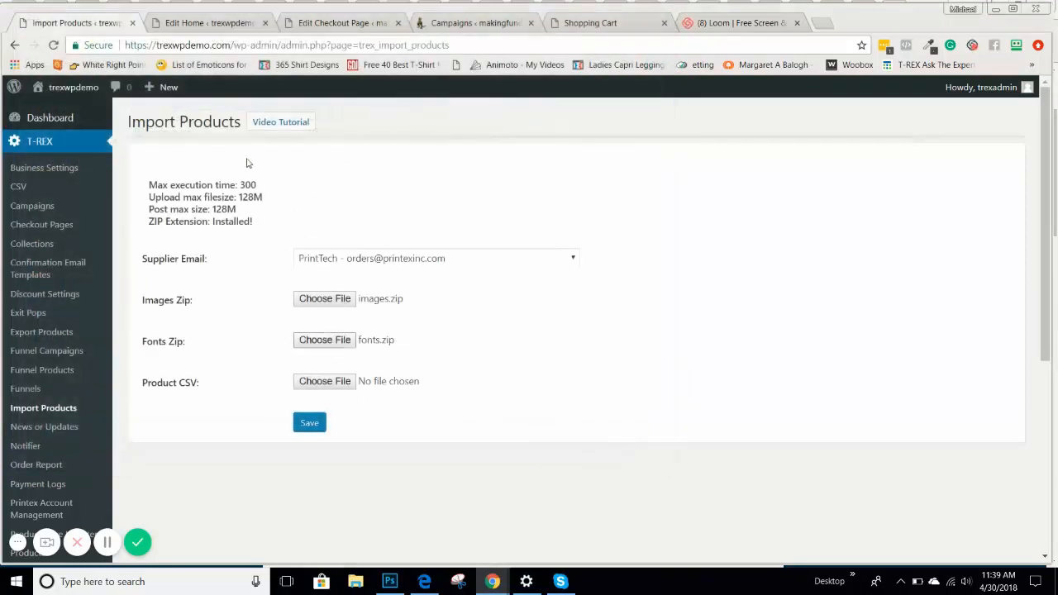
click(306, 386)
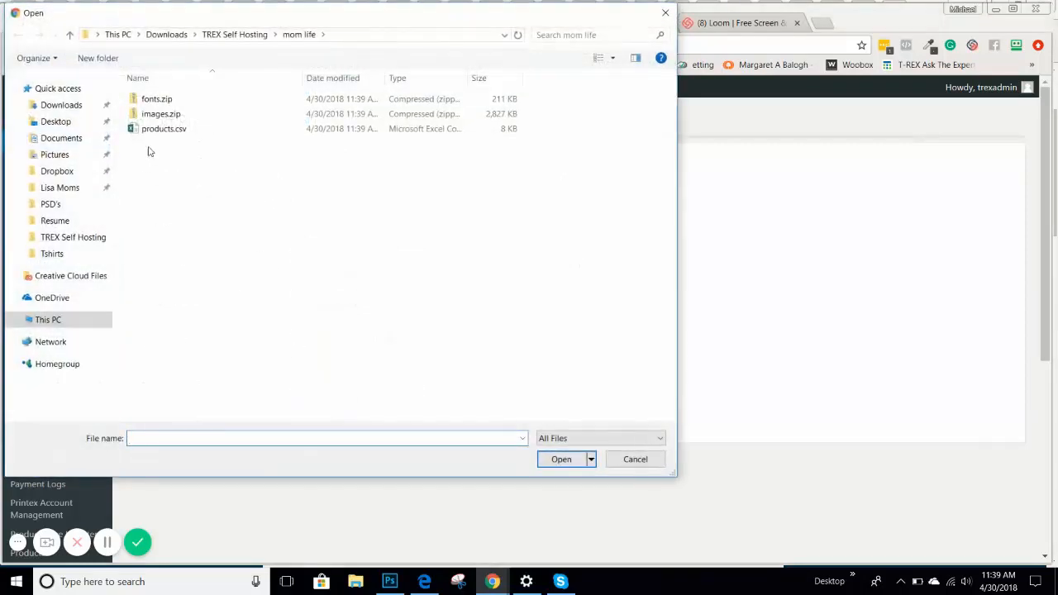
click(161, 129)
double_click(161, 130)
click(310, 423)
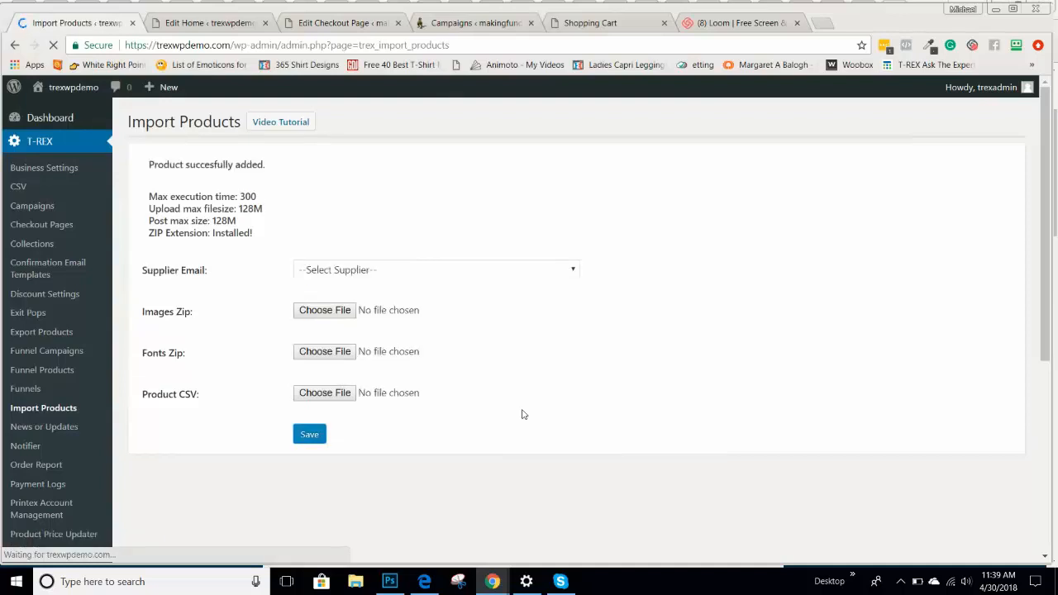
drag(148, 167, 287, 175)
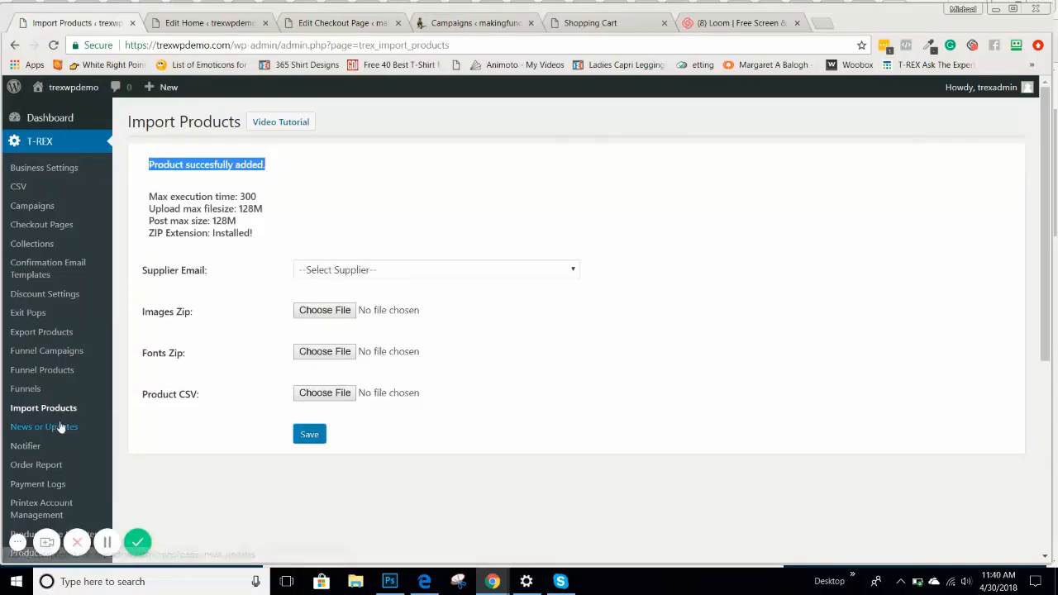
Step: Open the Products list and look through the imported Mom Life products
scroll(54, 422, down, 2)
click(30, 415)
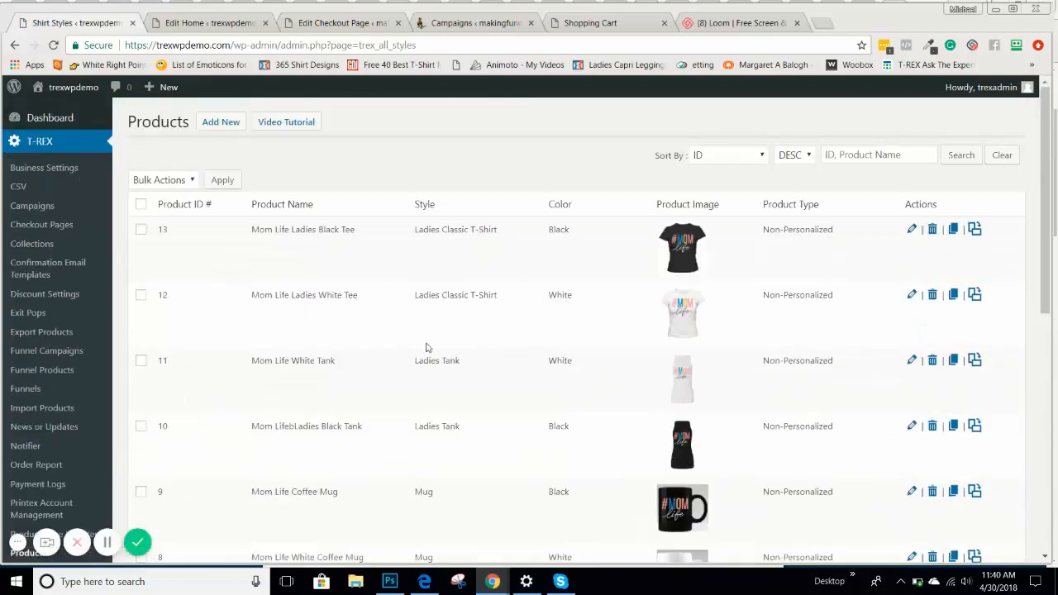
scroll(570, 299, down, 2)
scroll(619, 378, up, 2)
scroll(716, 291, down, 2)
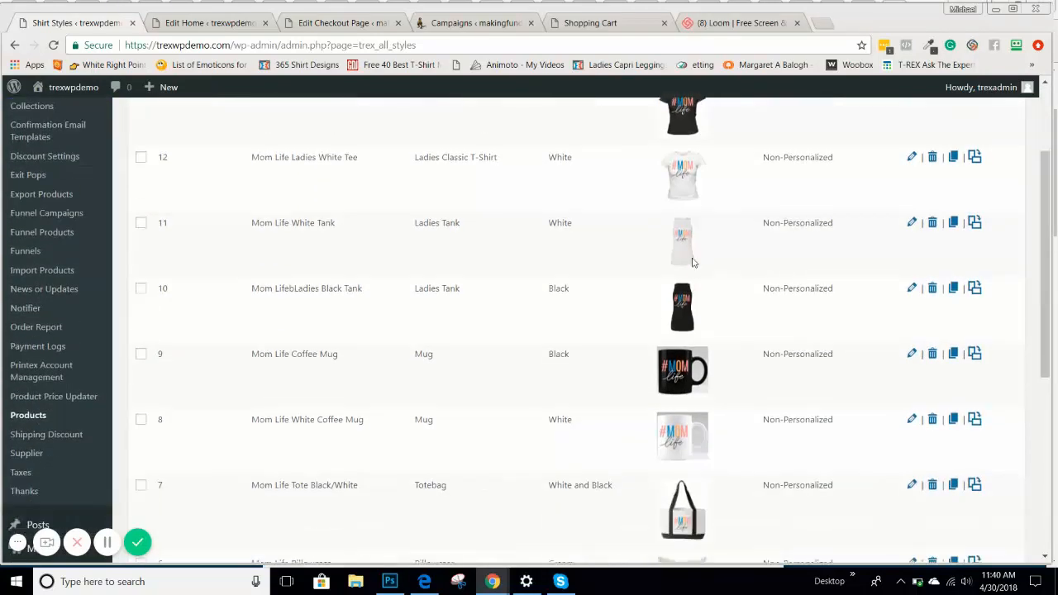
scroll(699, 372, down, 2)
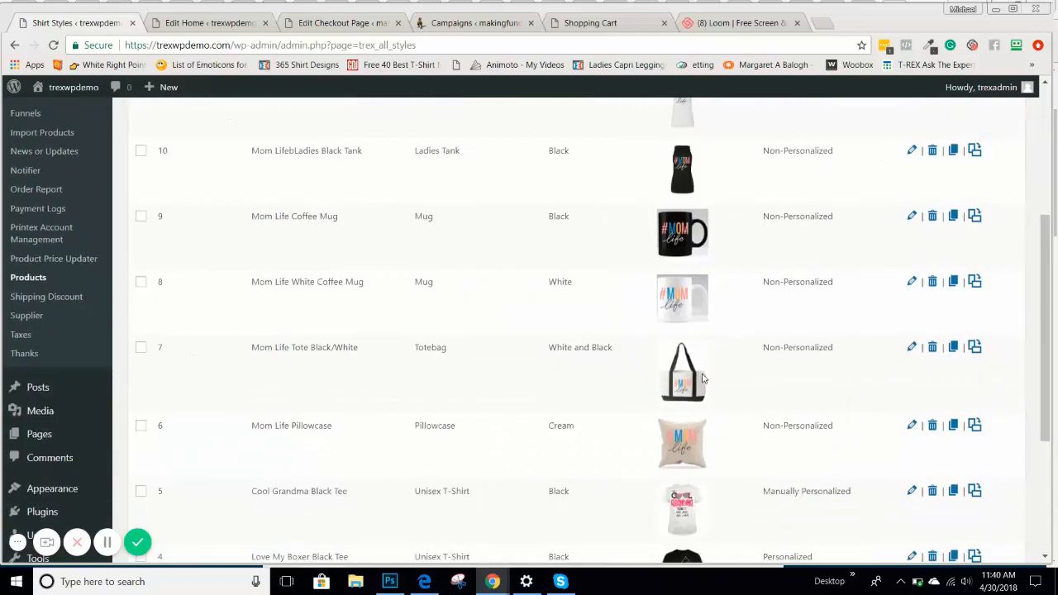
scroll(705, 385, down, 3)
scroll(714, 364, down, 1)
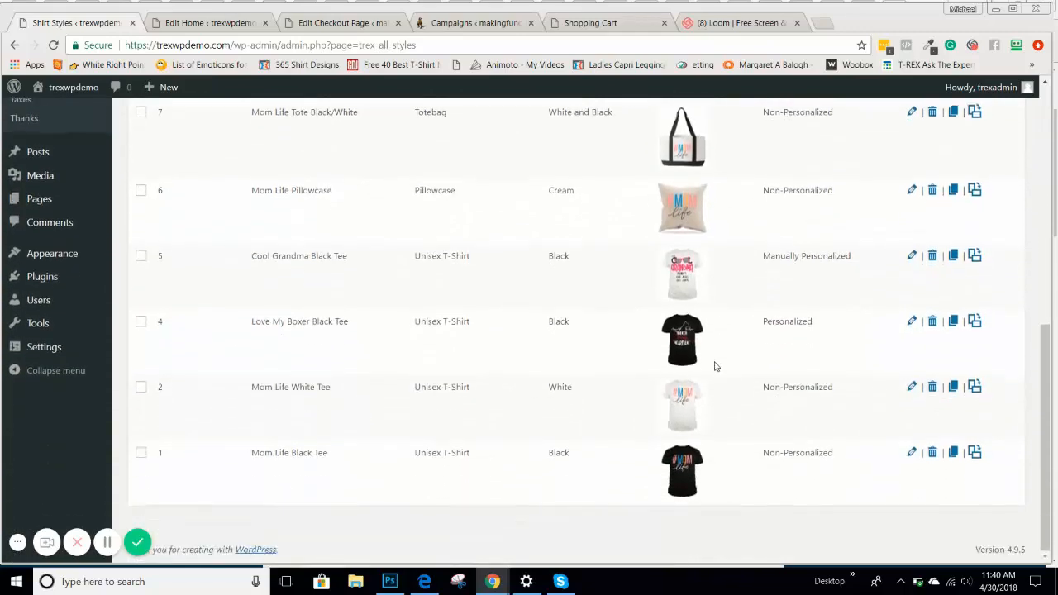
scroll(715, 363, up, 4)
scroll(717, 362, up, 4)
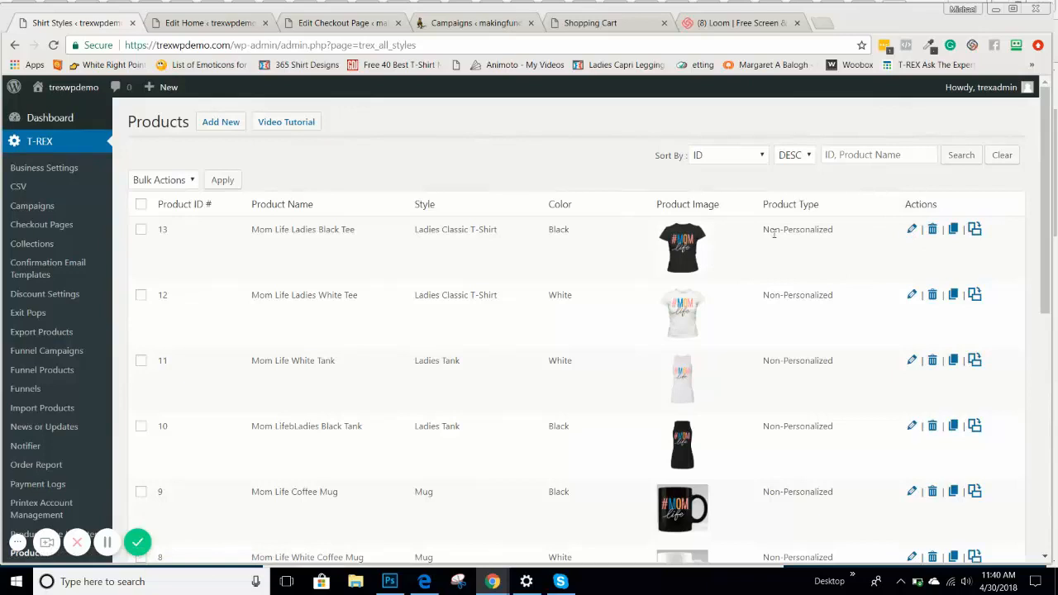
Step: Open the Mom Life Ladies Black Tee for editing, review its pricing, style and image settings, and return to the Products list
click(913, 230)
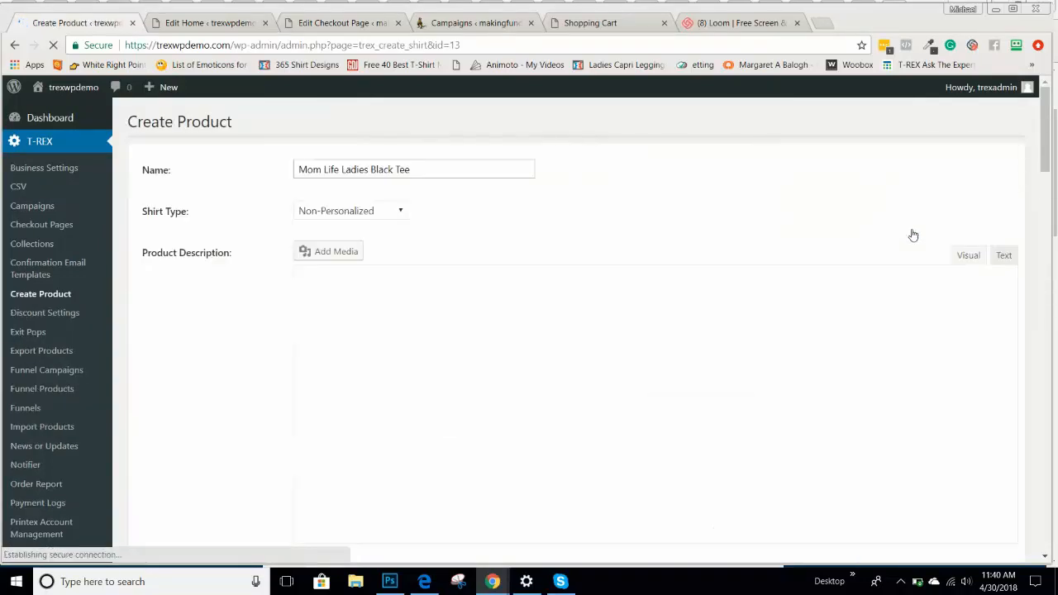
scroll(707, 283, down, 10)
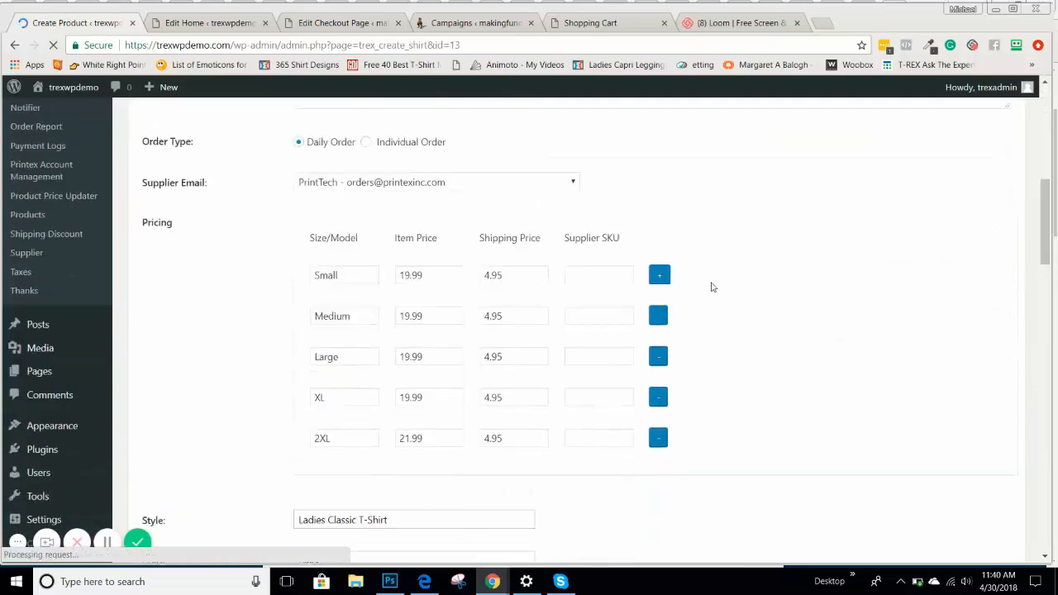
scroll(713, 287, down, 1)
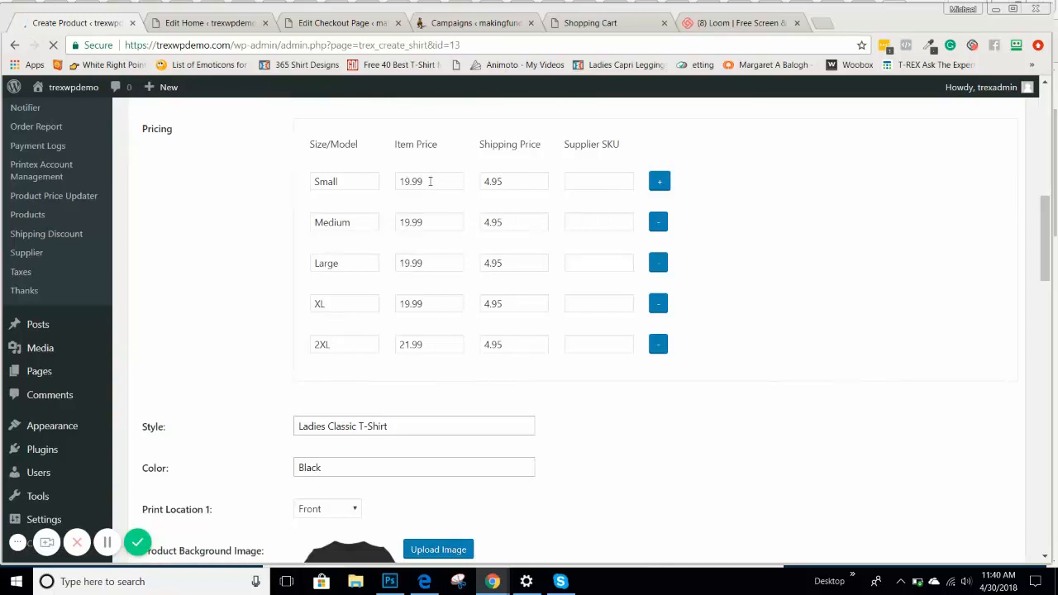
scroll(416, 253, down, 1)
scroll(428, 264, up, 1)
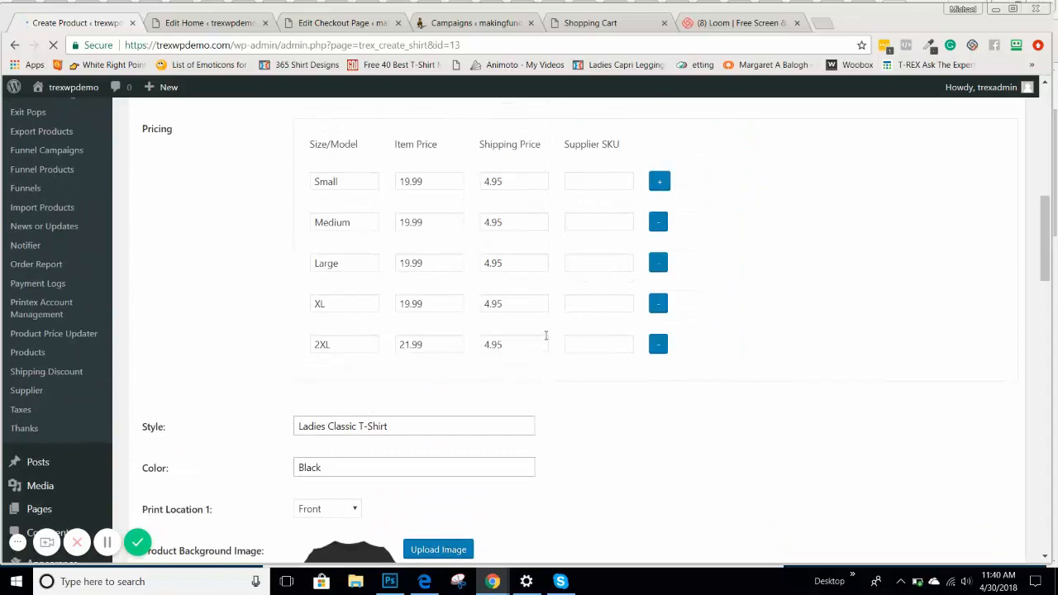
scroll(546, 336, down, 2)
scroll(569, 351, up, 3)
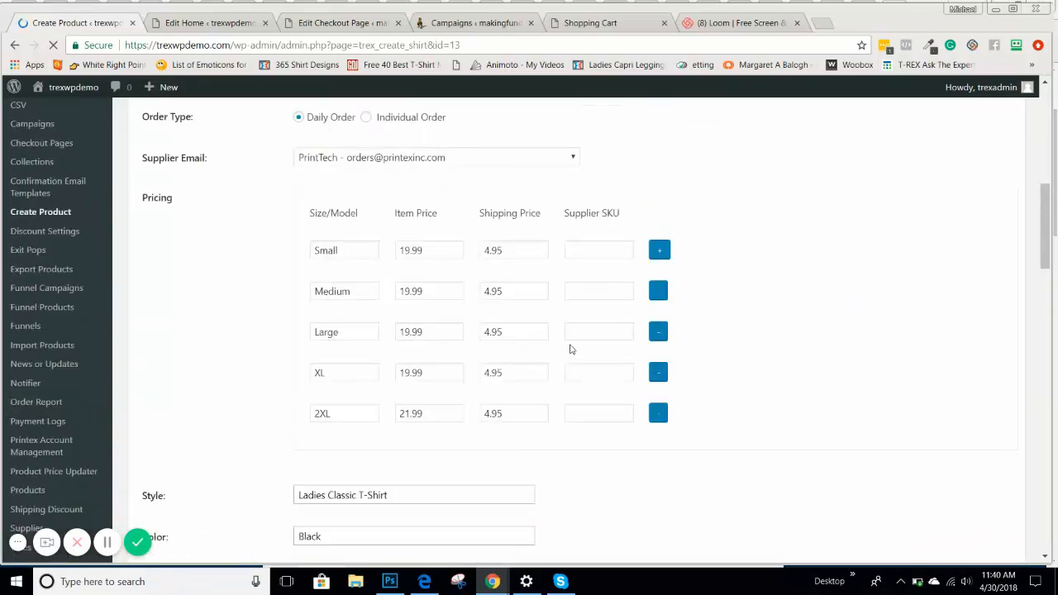
scroll(562, 255, down, 5)
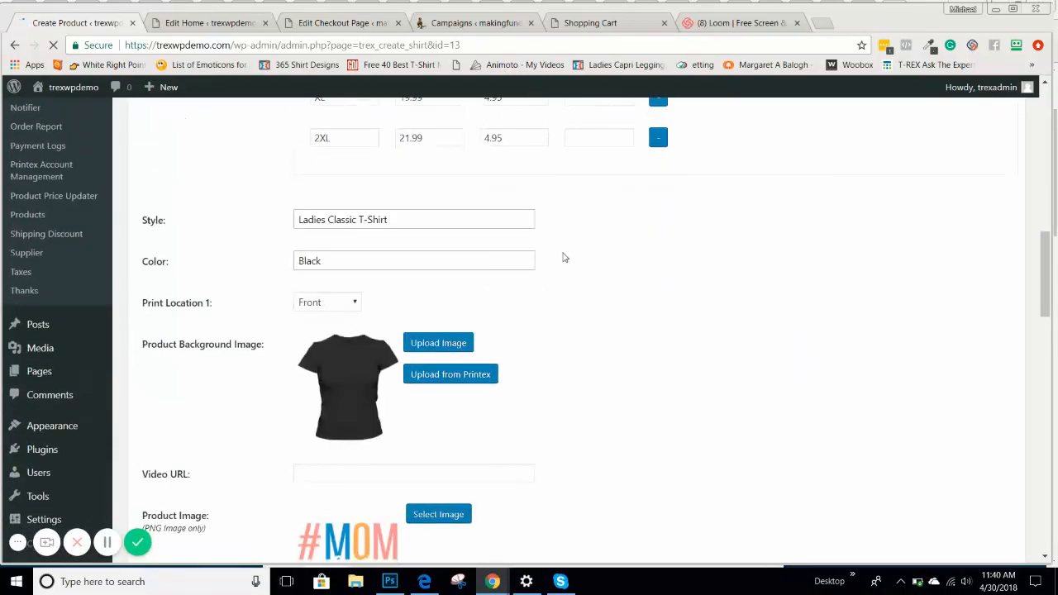
scroll(587, 277, down, 6)
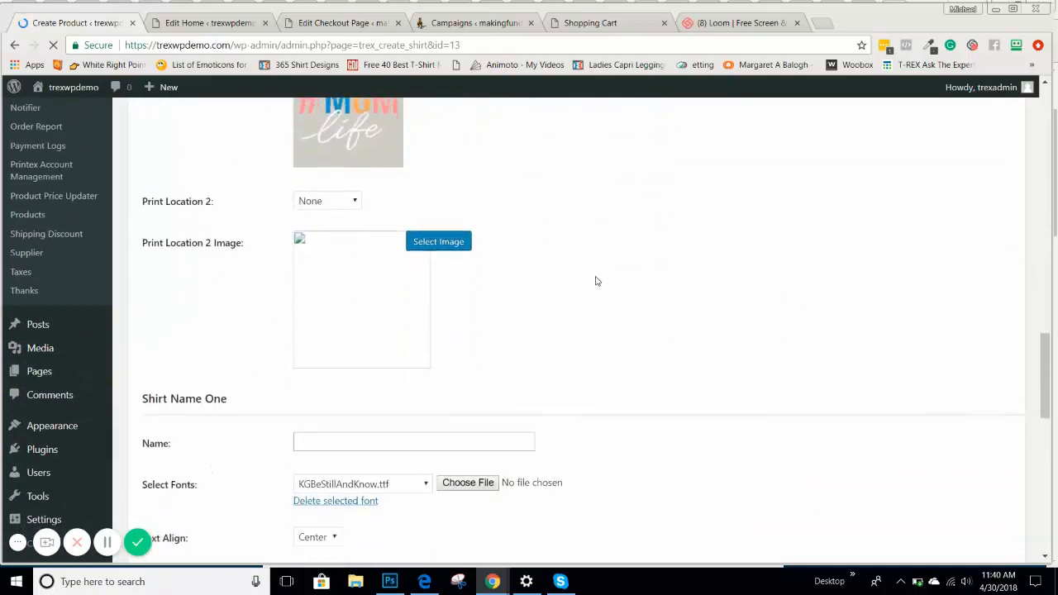
scroll(604, 287, up, 6)
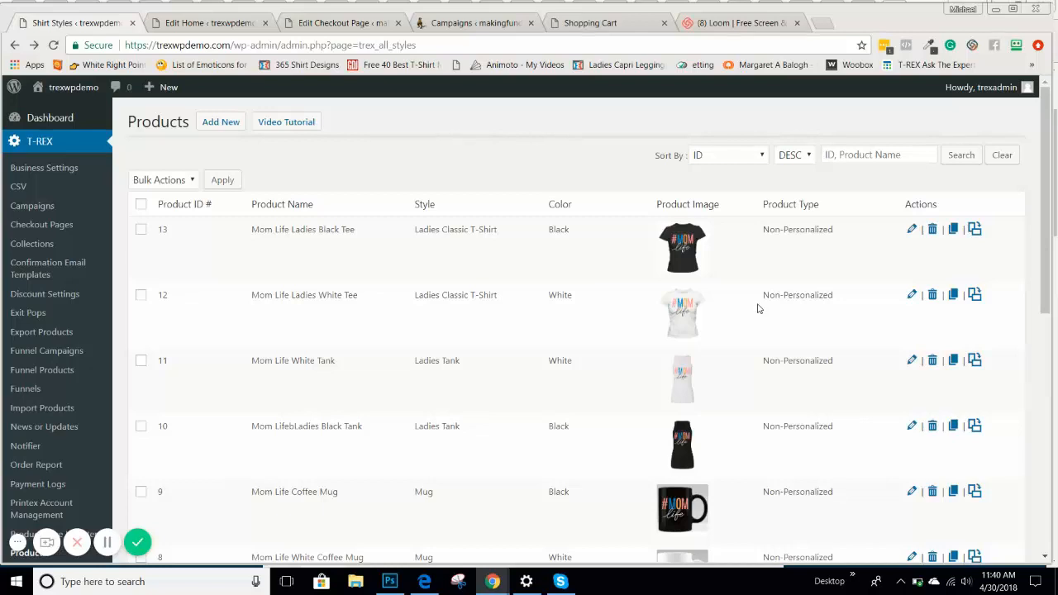
scroll(759, 309, down, 3)
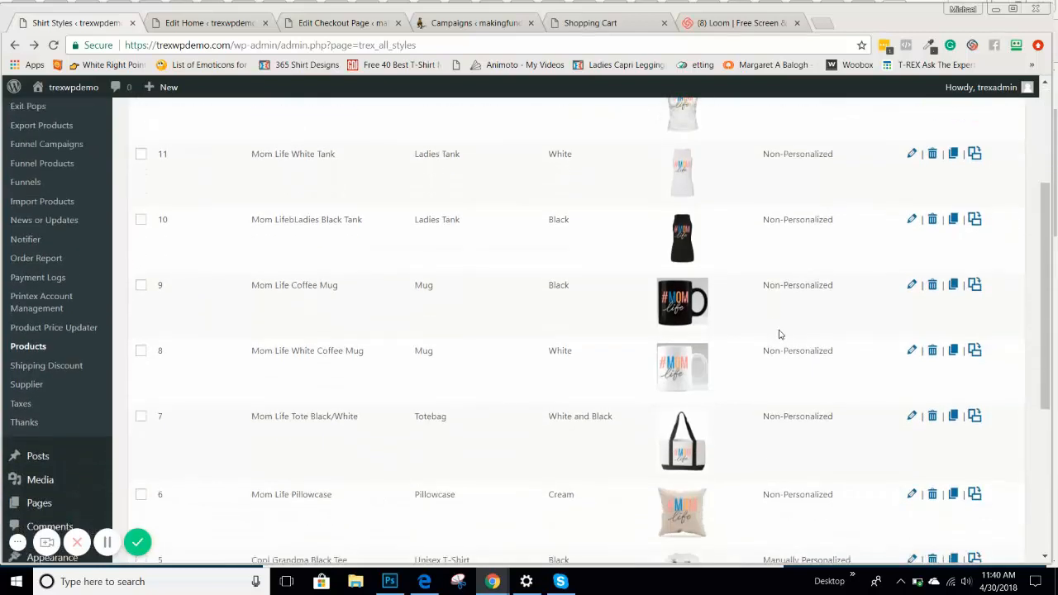